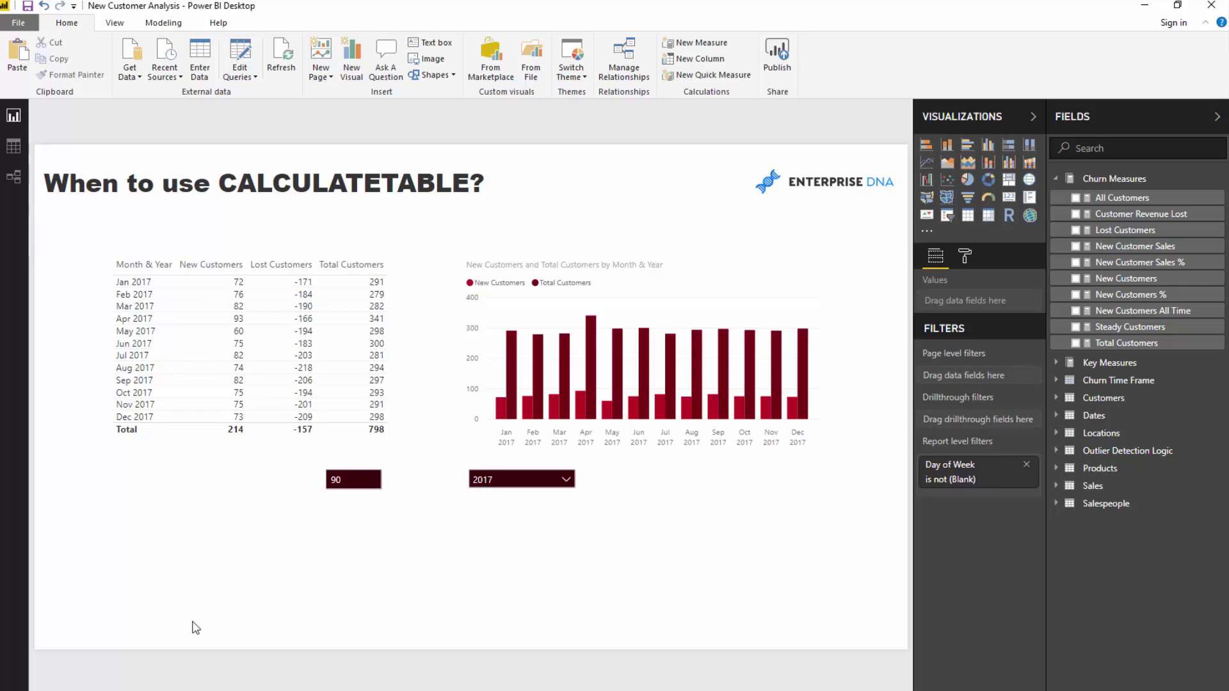
# Return to the 'When to use CALCULATETABLE?' page of the New Customer Analytics report
pyautogui.click(147, 672)
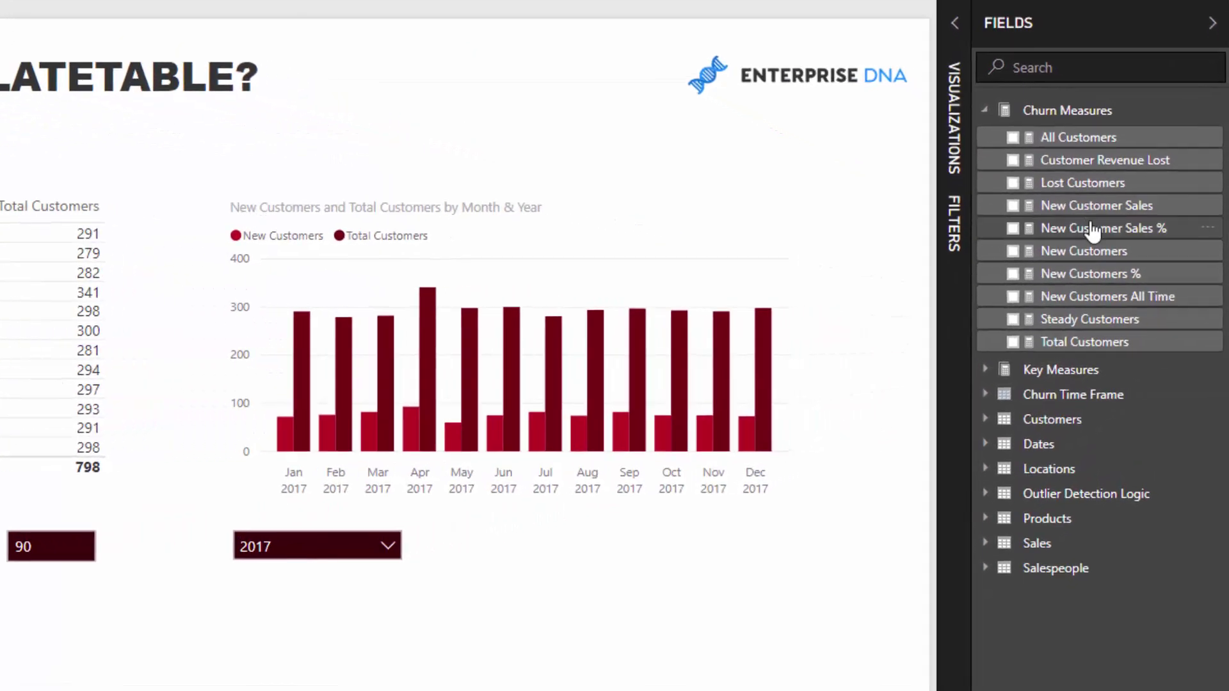
pyautogui.click(1075, 251)
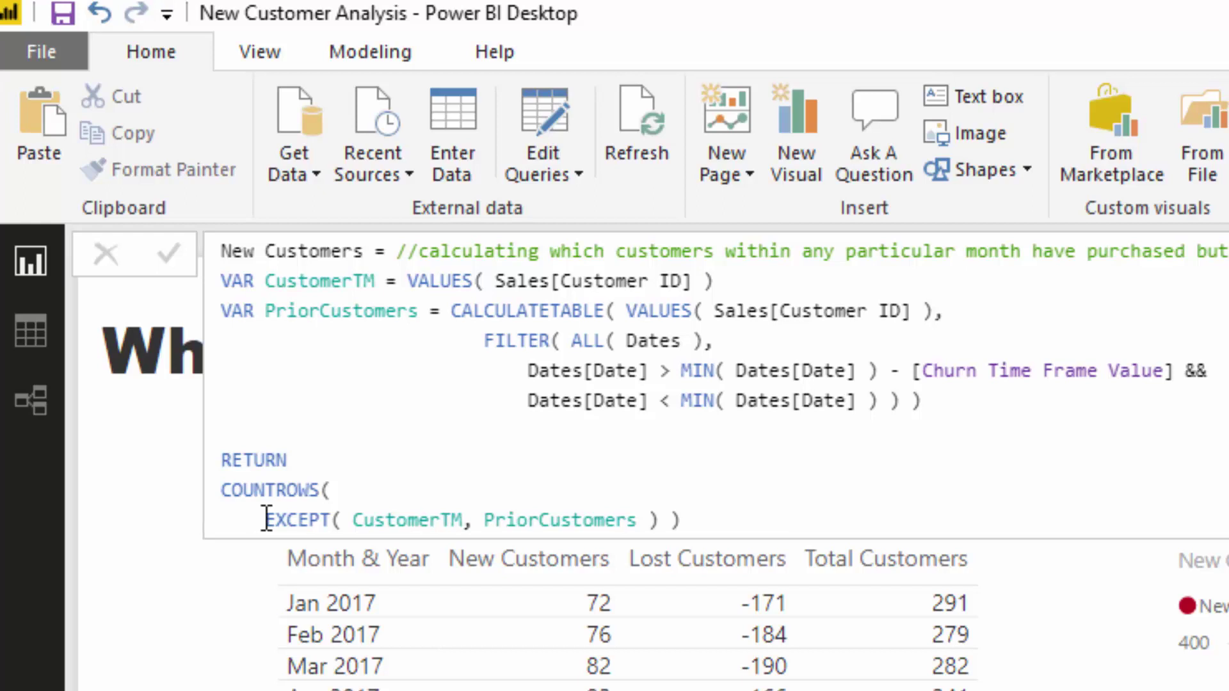
pyautogui.moveTo(267, 519); pyautogui.dragTo(347, 531)
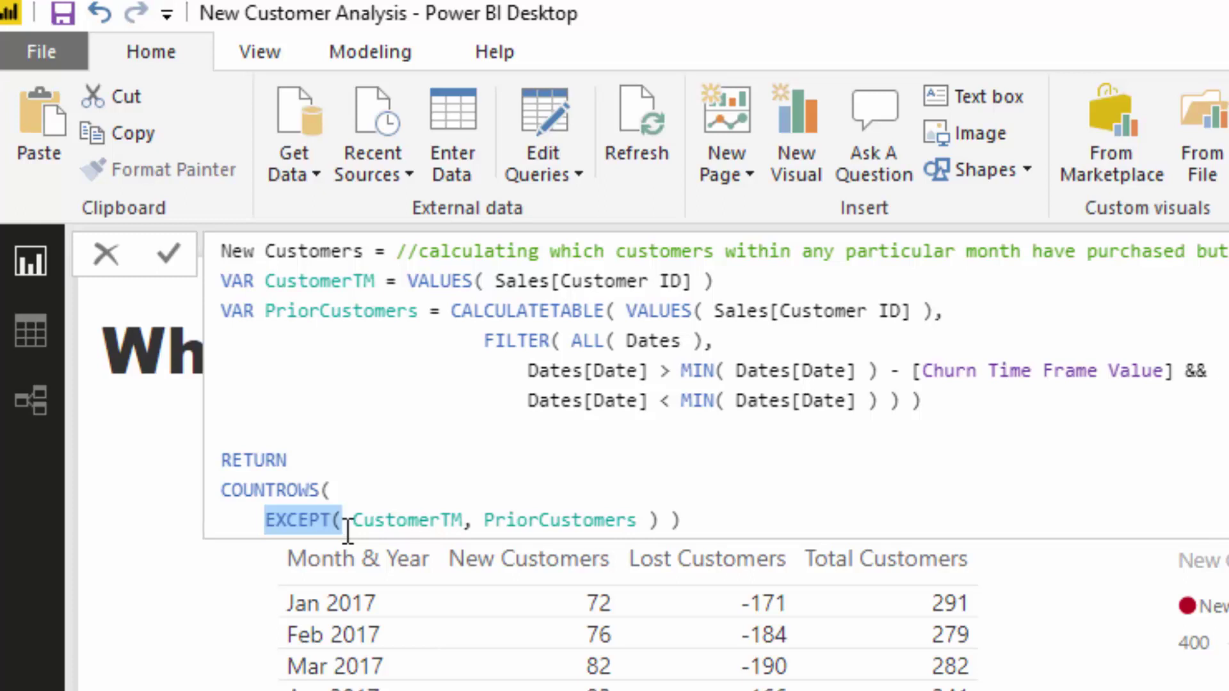
pyautogui.moveTo(352, 519); pyautogui.dragTo(457, 518)
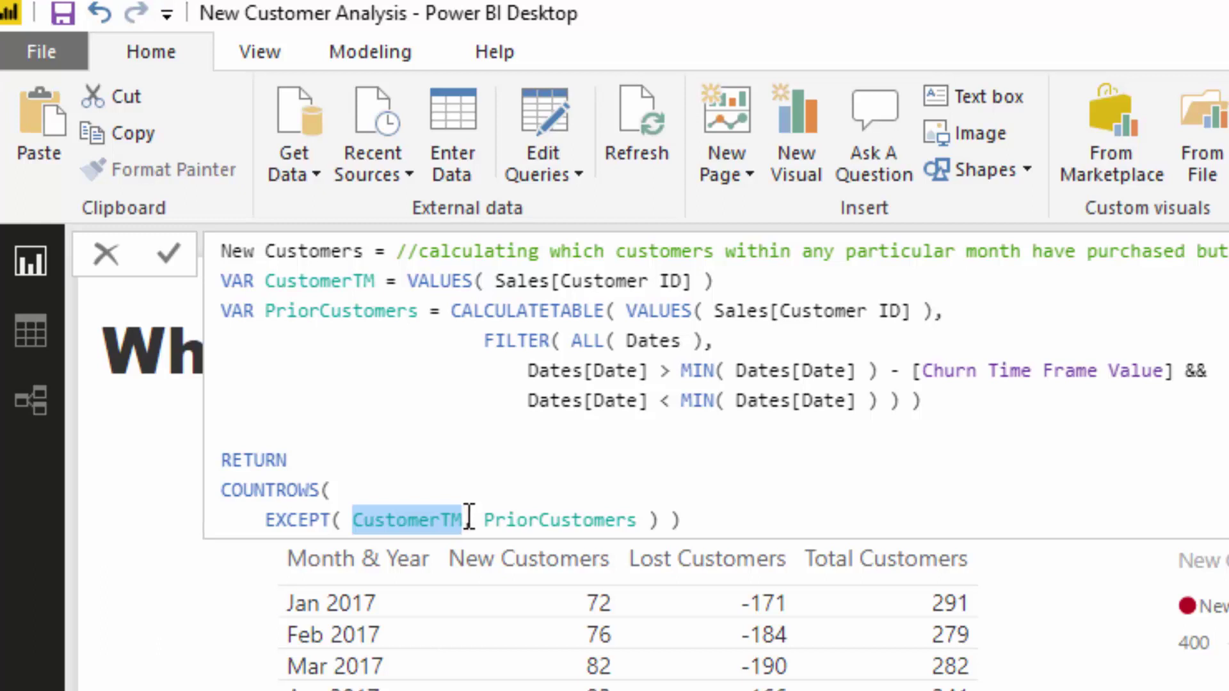
pyautogui.moveTo(483, 519); pyautogui.dragTo(642, 519)
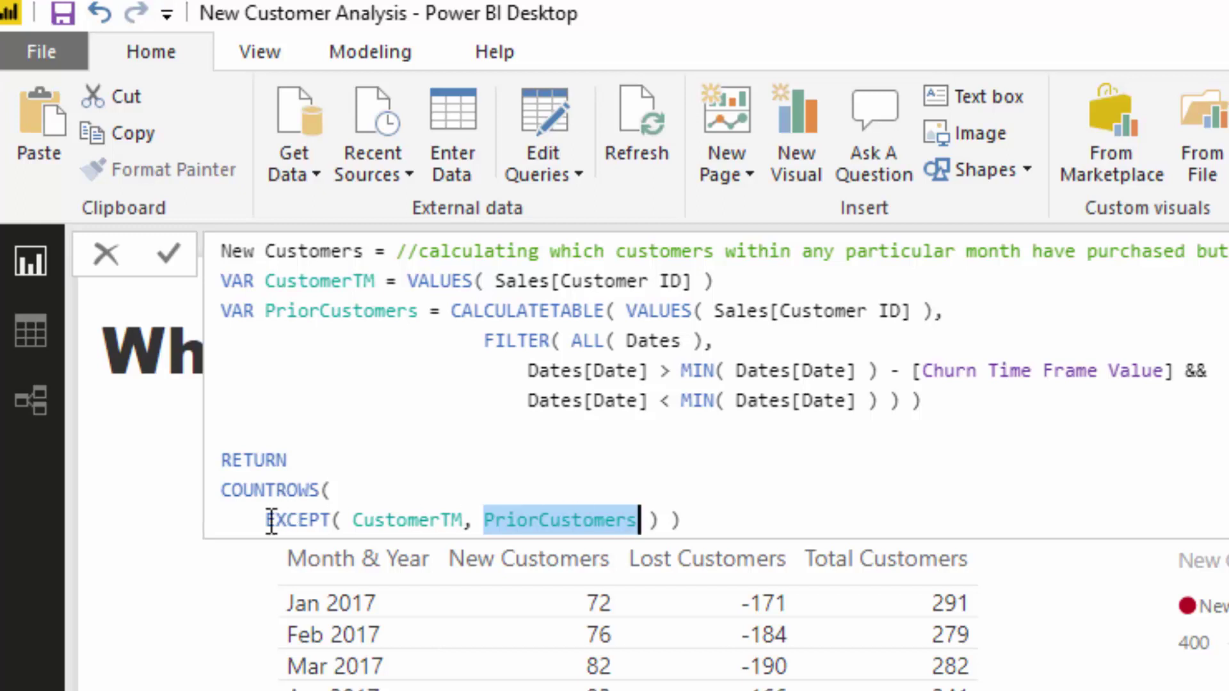
pyautogui.moveTo(266, 519); pyautogui.dragTo(331, 520)
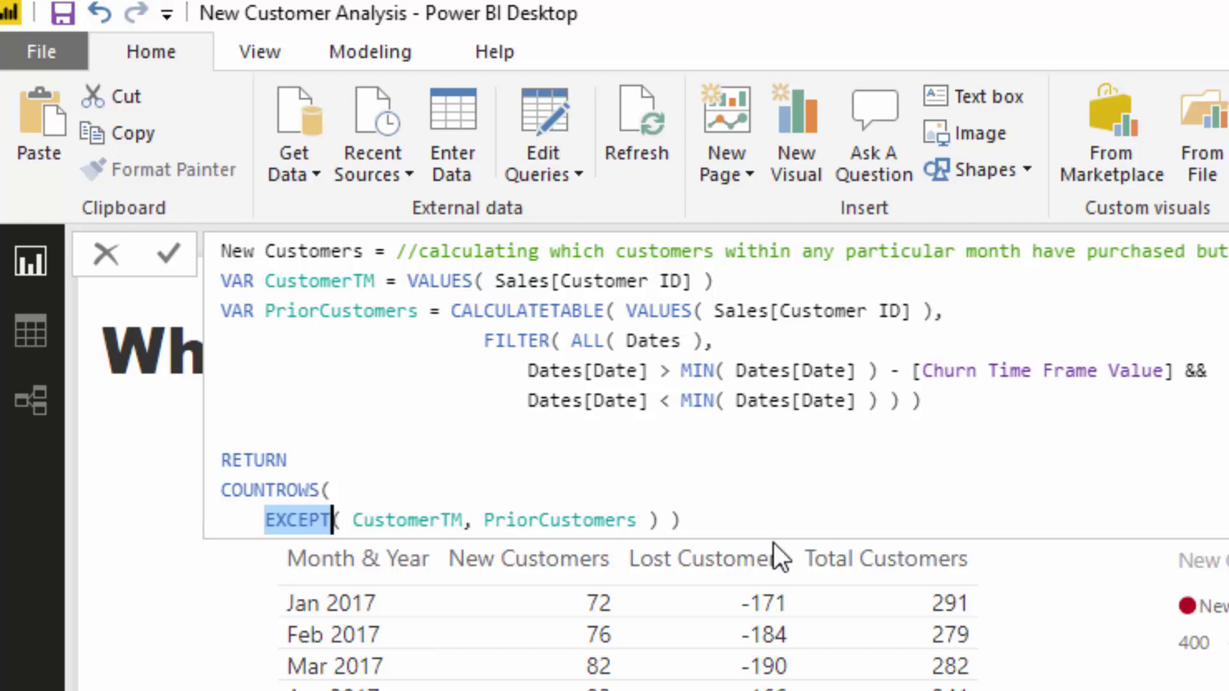
pyautogui.click(320, 489)
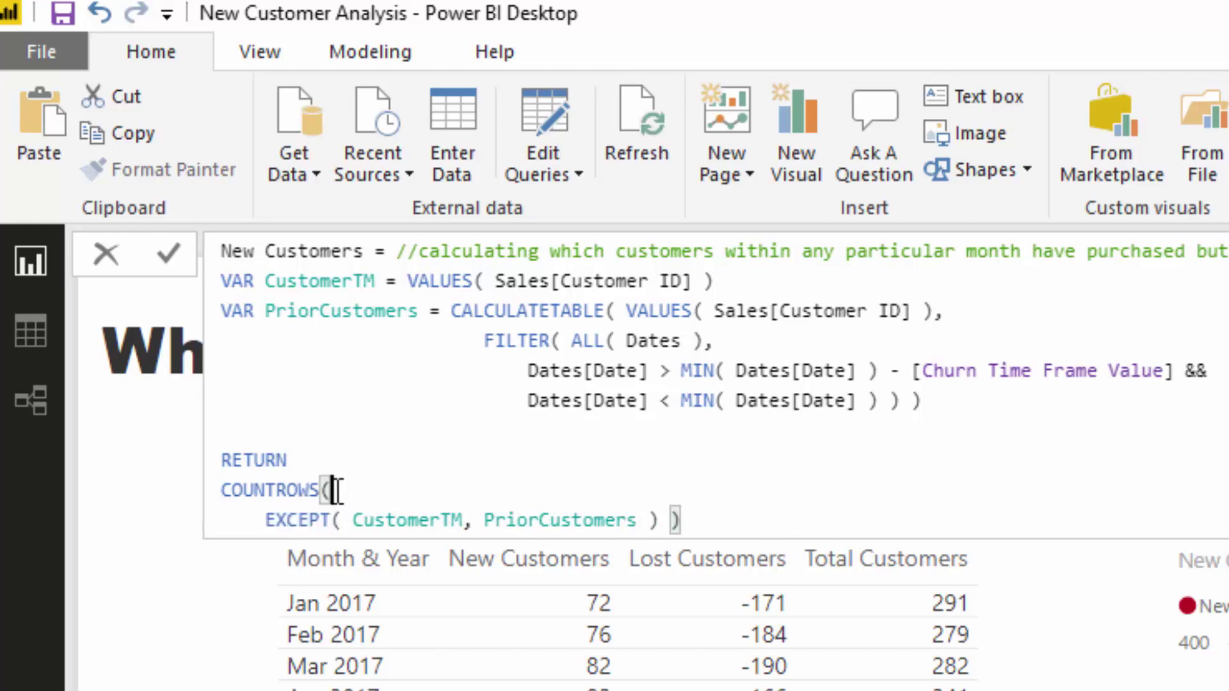
pyautogui.moveTo(320, 489); pyautogui.dragTo(148, 490)
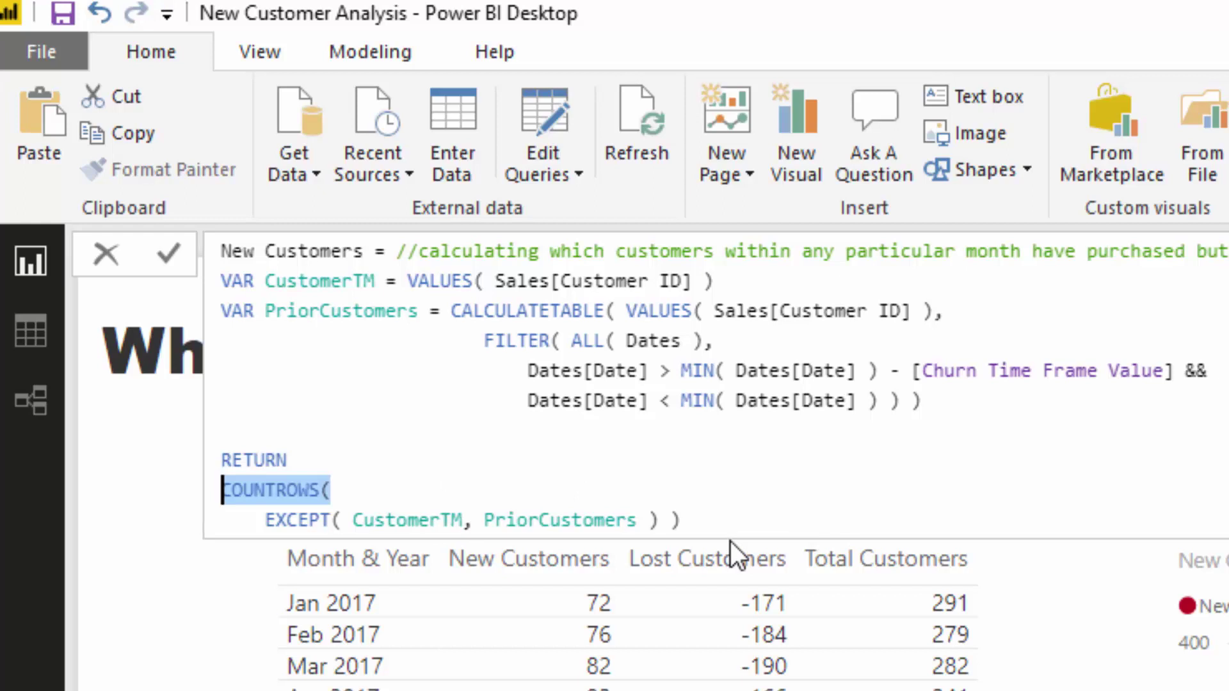
pyautogui.moveTo(604, 312); pyautogui.dragTo(454, 320)
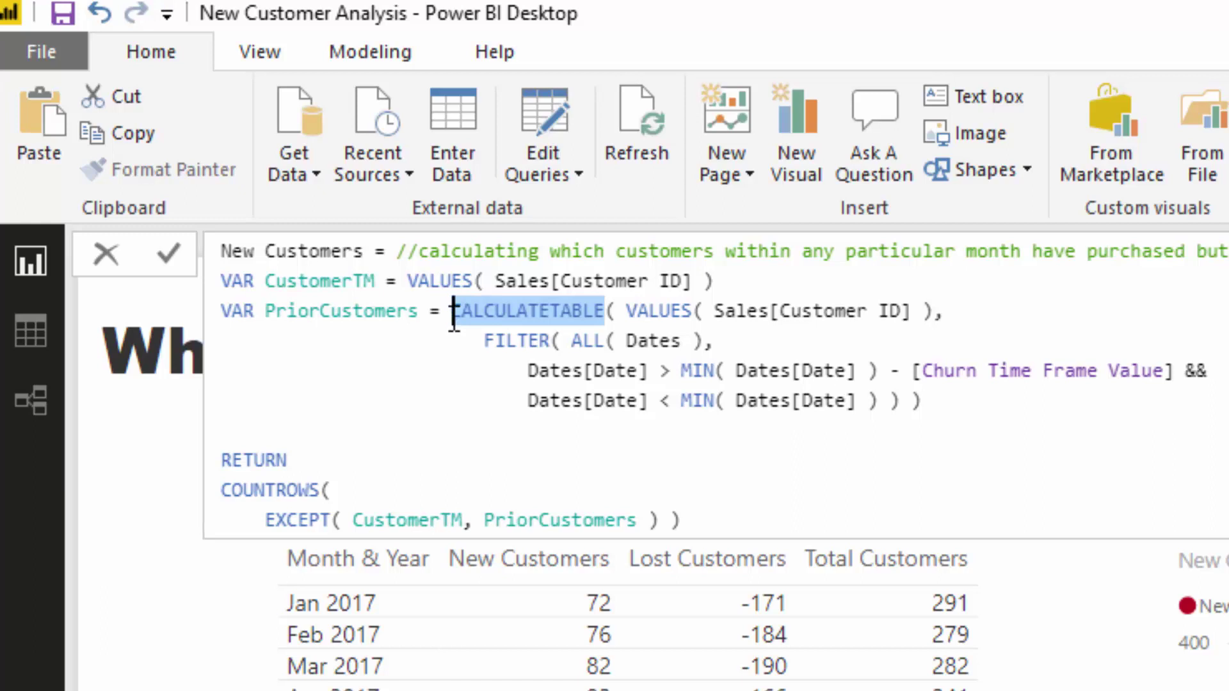
pyautogui.click(629, 312)
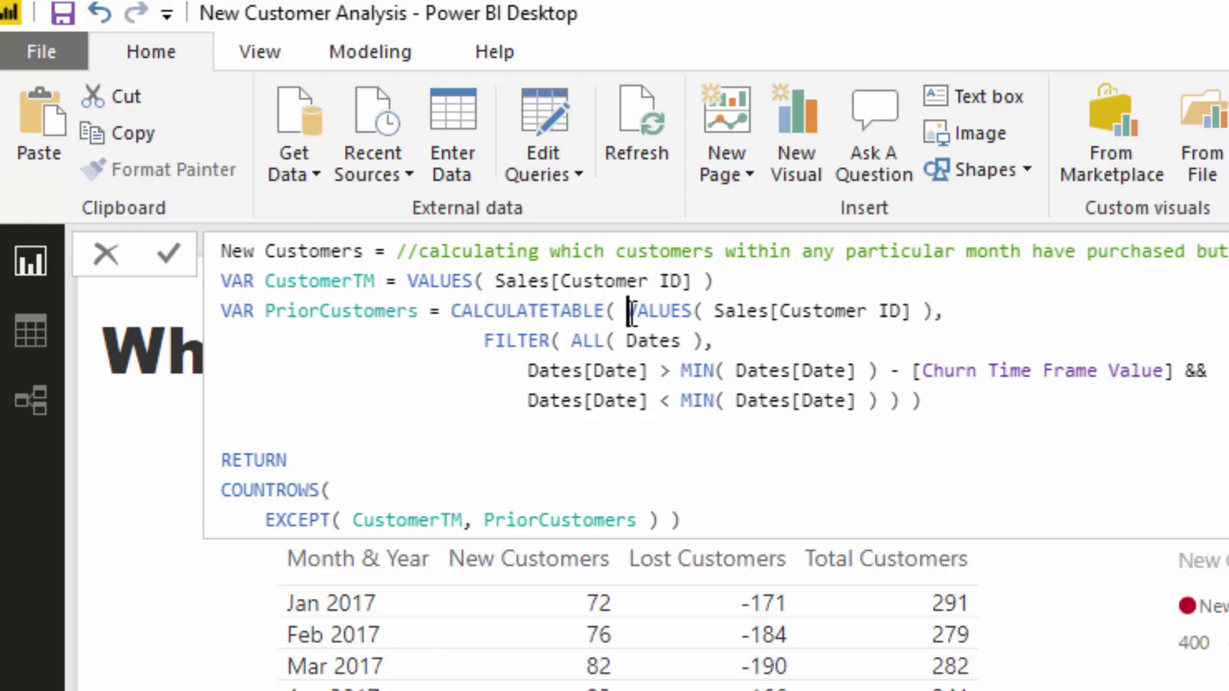
pyautogui.moveTo(628, 312); pyautogui.dragTo(933, 312)
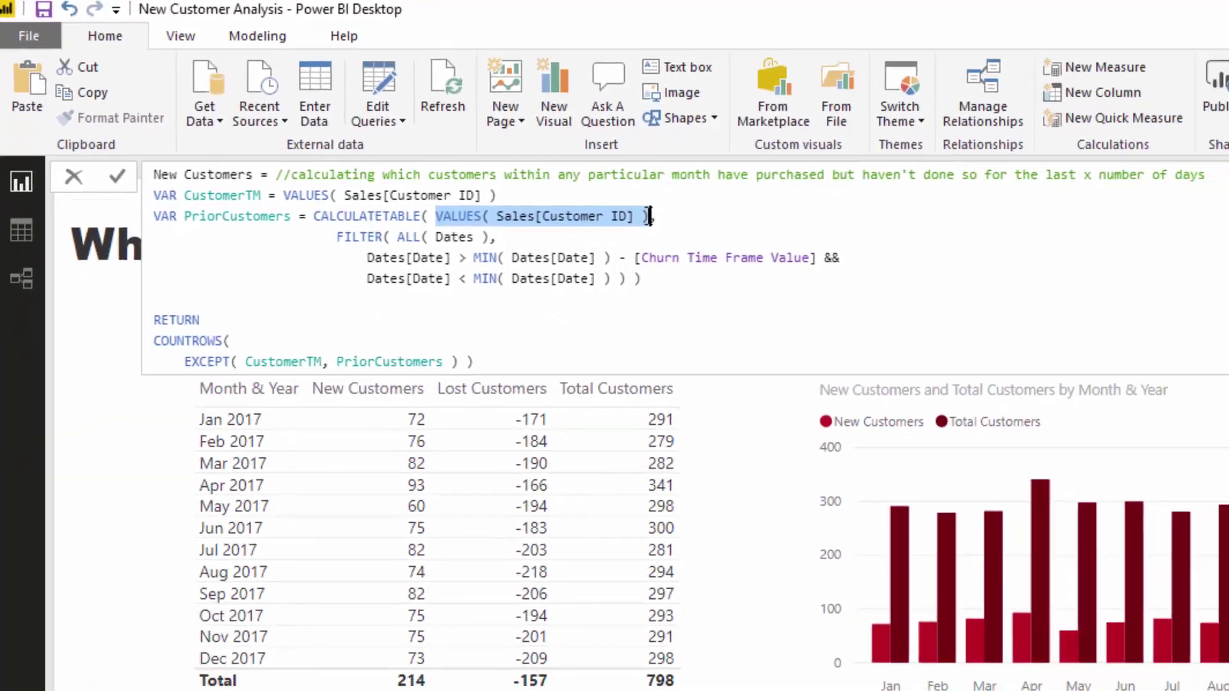
pyautogui.moveTo(436, 217); pyautogui.dragTo(638, 218)
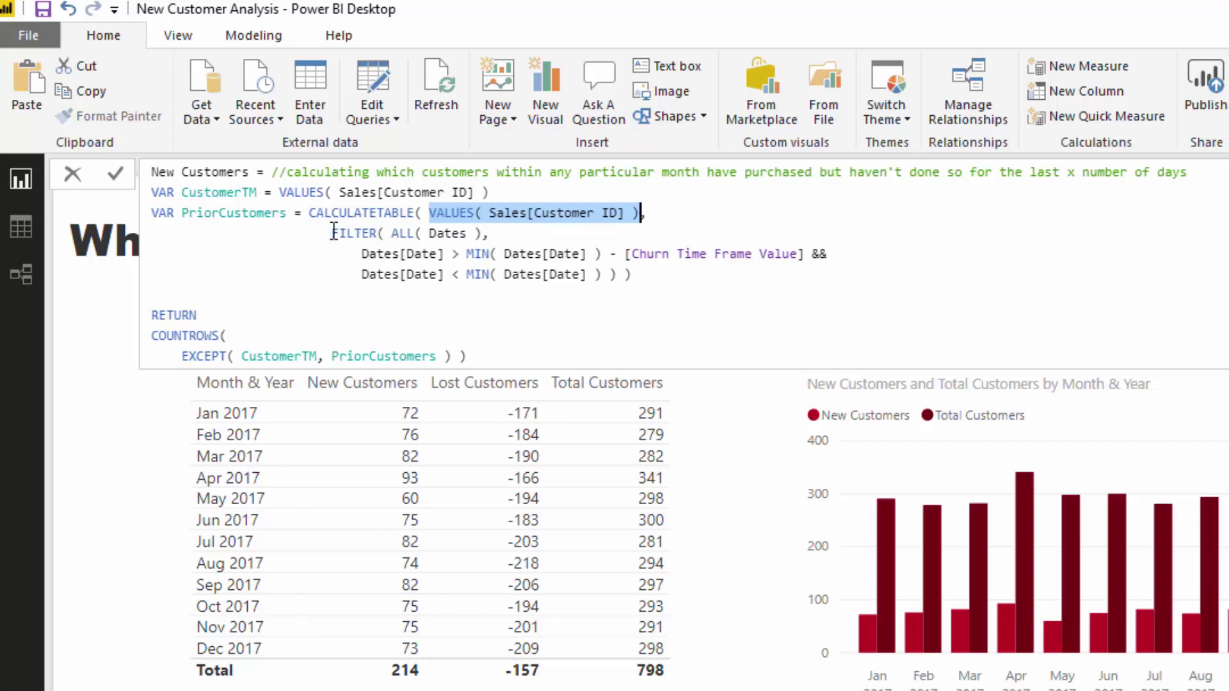
pyautogui.moveTo(333, 233); pyautogui.dragTo(648, 283)
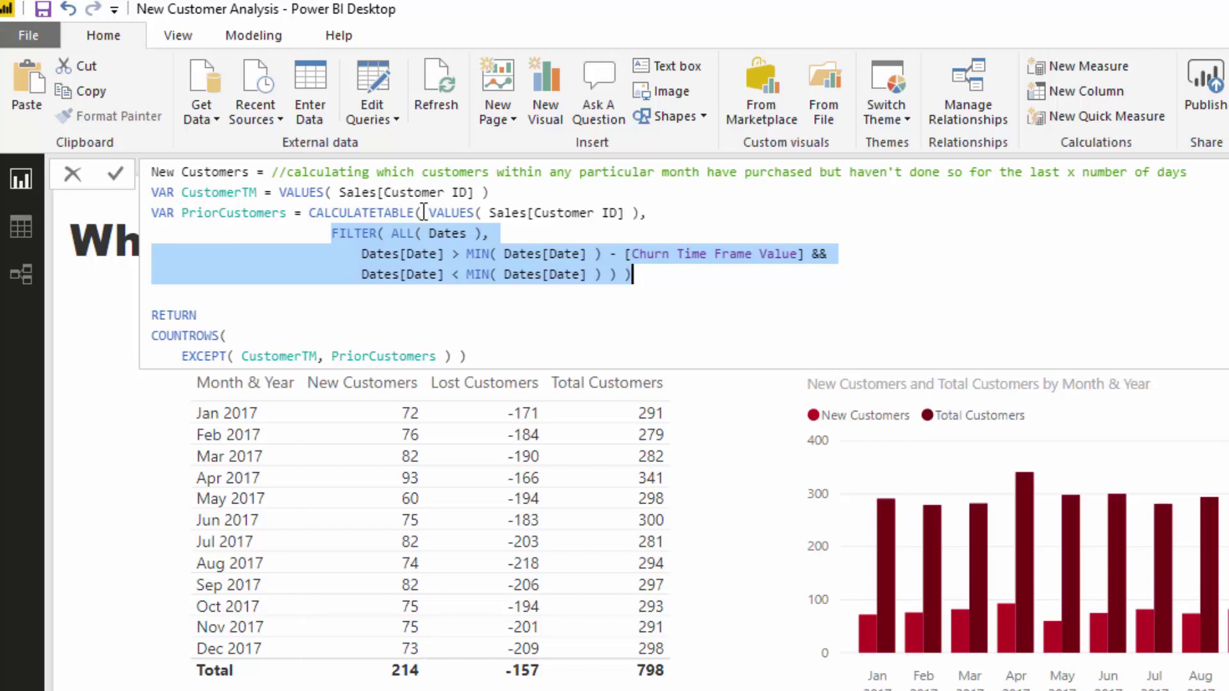
pyautogui.moveTo(428, 212); pyautogui.dragTo(640, 213)
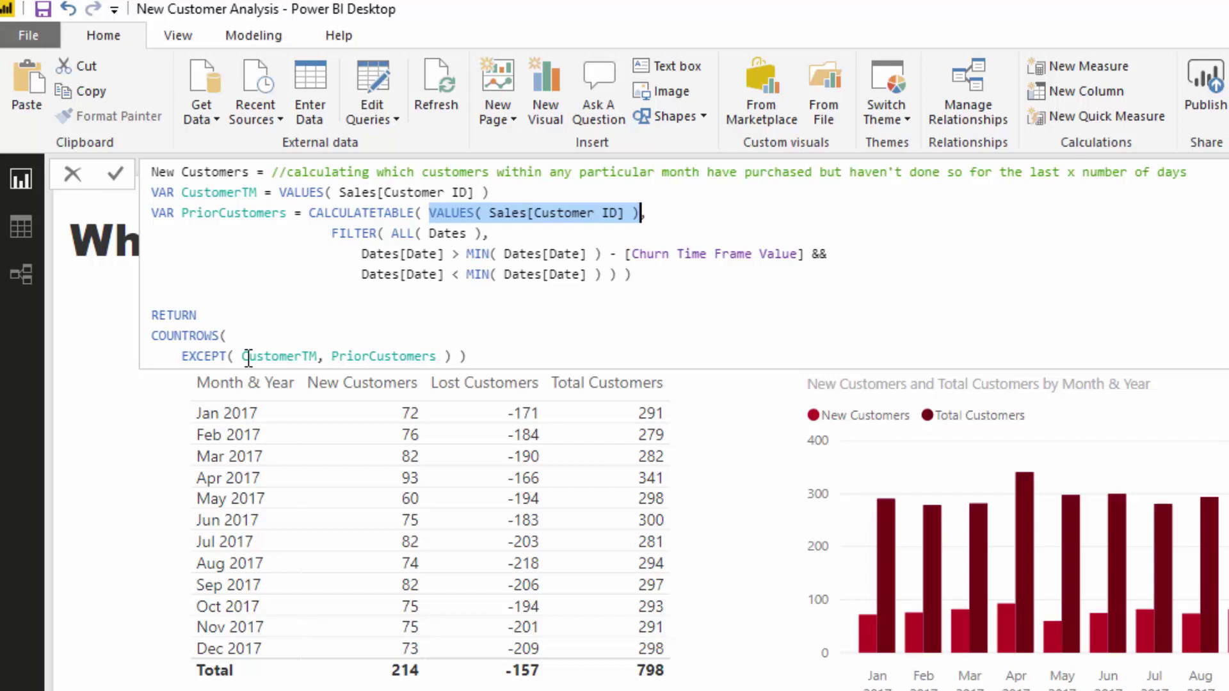
pyautogui.click(227, 354)
pyautogui.moveTo(228, 353); pyautogui.dragTo(190, 353)
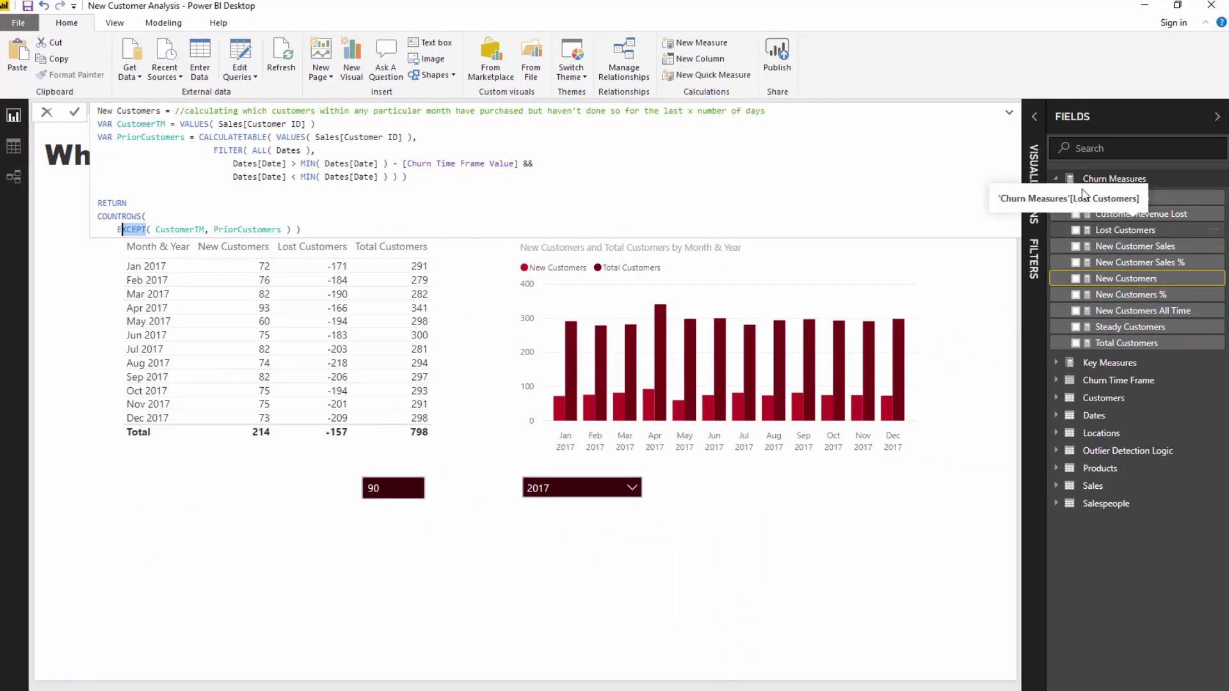
# Highlight the PriorCustomers CALCULATETABLE expression and its VALUES( Sales[Customer ID] ) table
pyautogui.click(198, 139)
pyautogui.moveTo(198, 139); pyautogui.dragTo(423, 174)
pyautogui.moveTo(315, 123); pyautogui.dragTo(173, 125)
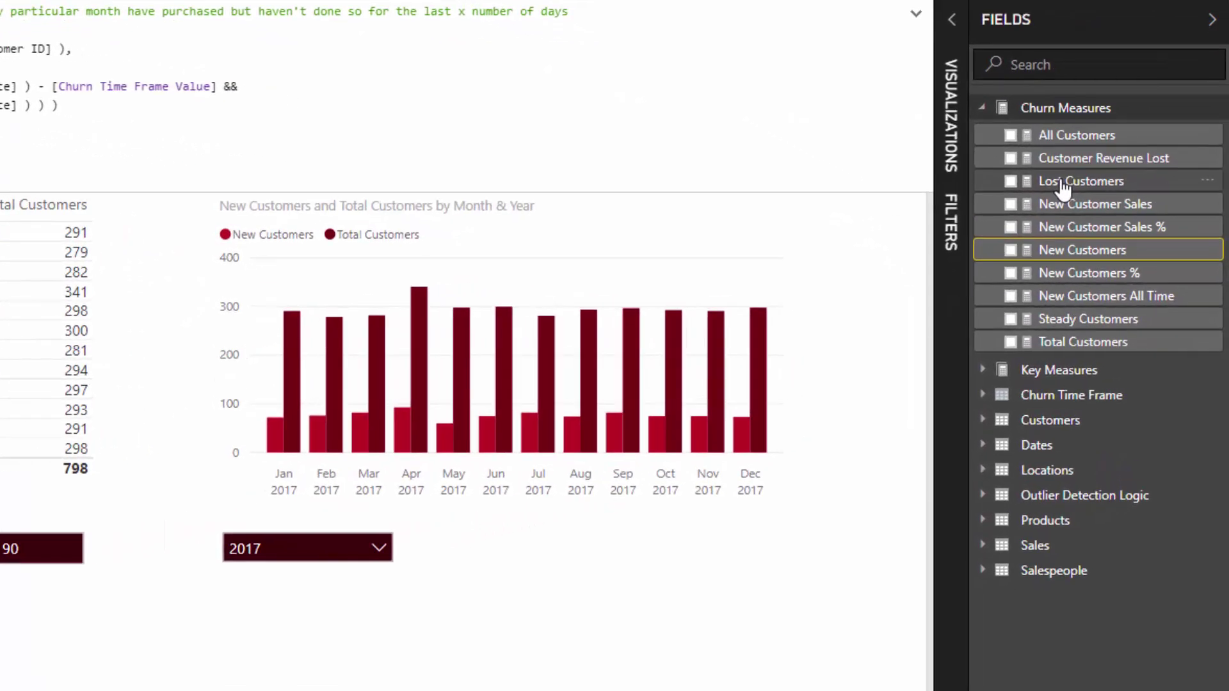
# Show the Lost Customers formula and highlight its CustomersPurchased CALCULATETABLE block and EXCEPT comparison
pyautogui.click(1062, 185)
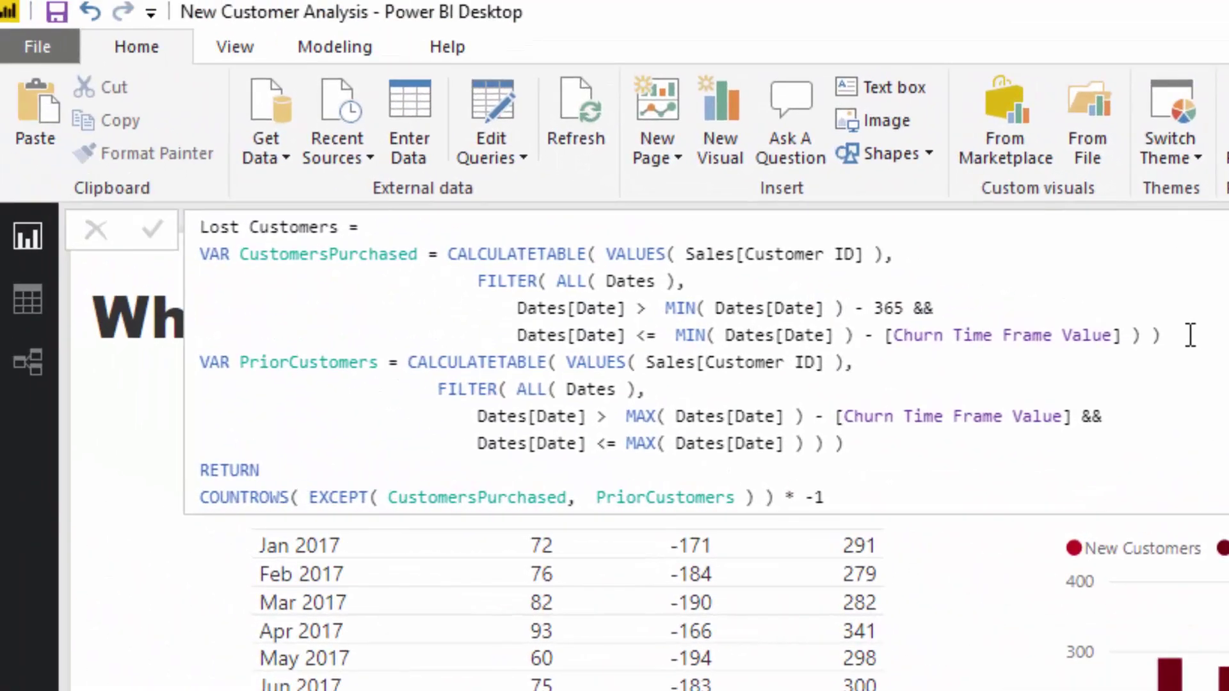
pyautogui.moveTo(517, 152); pyautogui.dragTo(0, 90)
pyautogui.moveTo(450, 248); pyautogui.dragTo(437, 243)
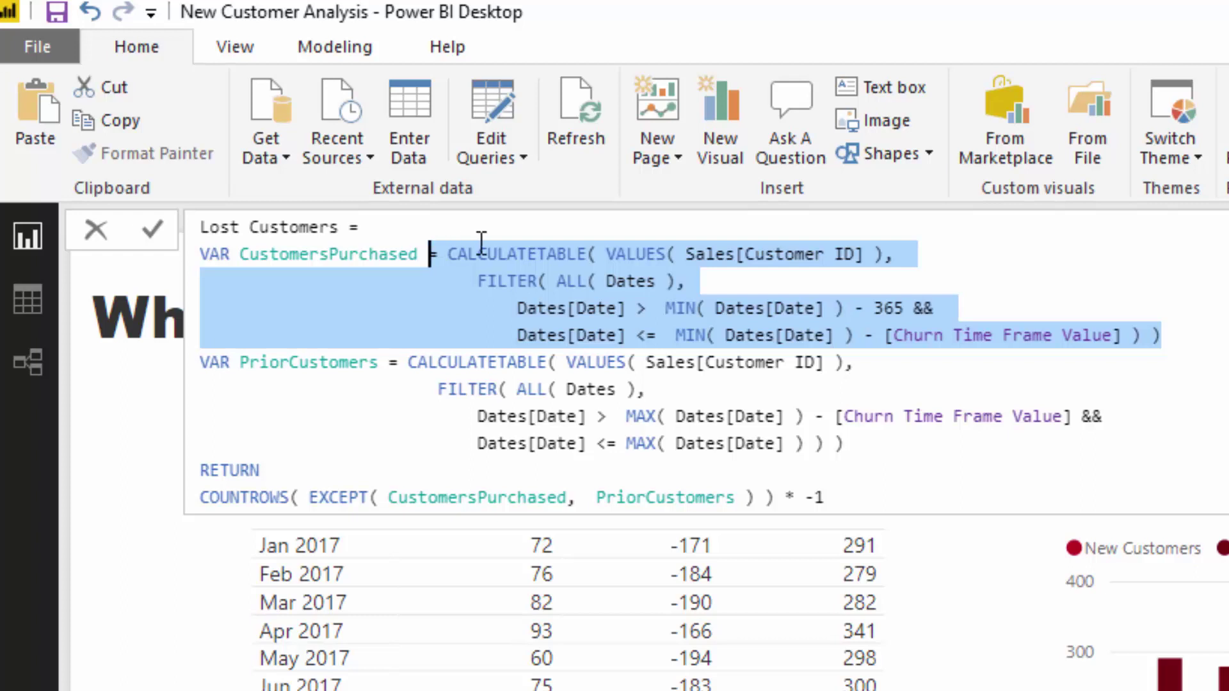
pyautogui.moveTo(448, 258); pyautogui.dragTo(1093, 335)
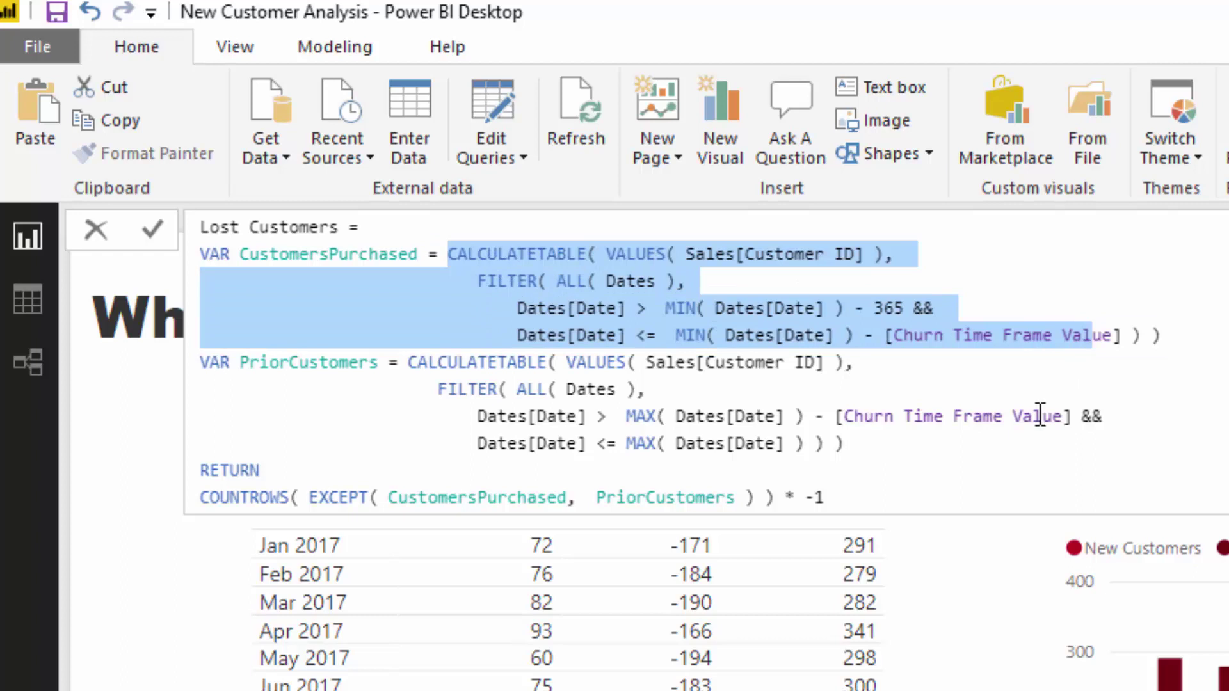
pyautogui.moveTo(301, 497); pyautogui.dragTo(755, 497)
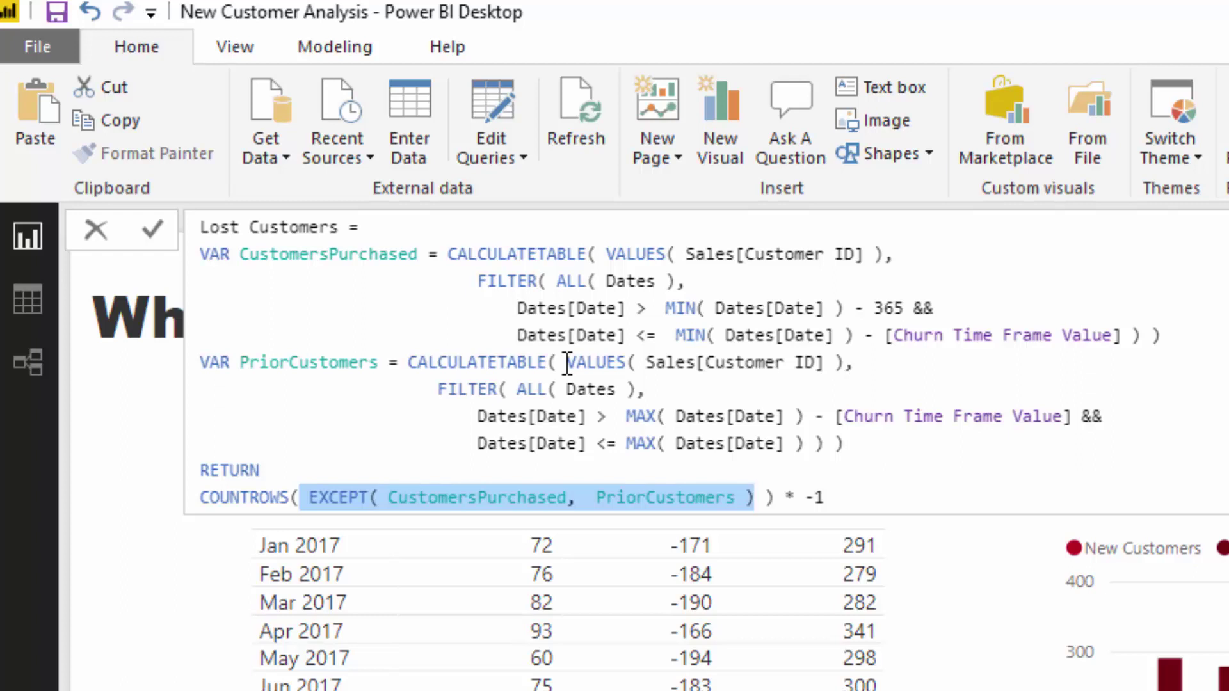
pyautogui.moveTo(558, 362); pyautogui.dragTo(832, 365)
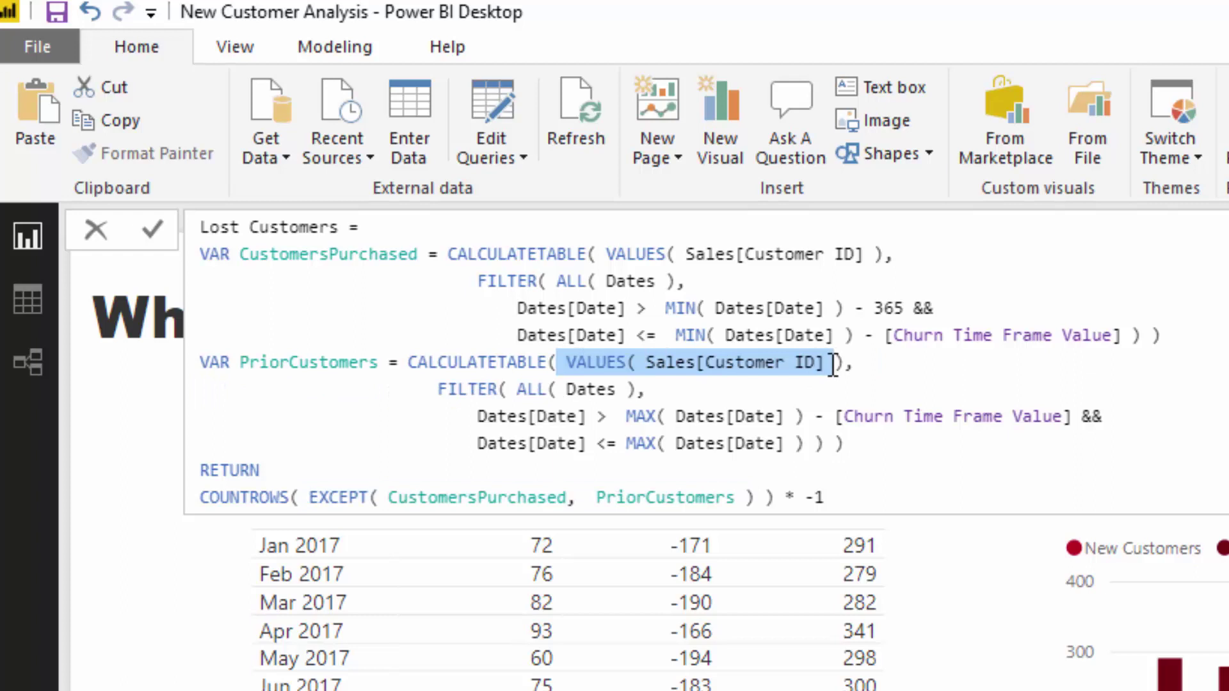
pyautogui.click(621, 255)
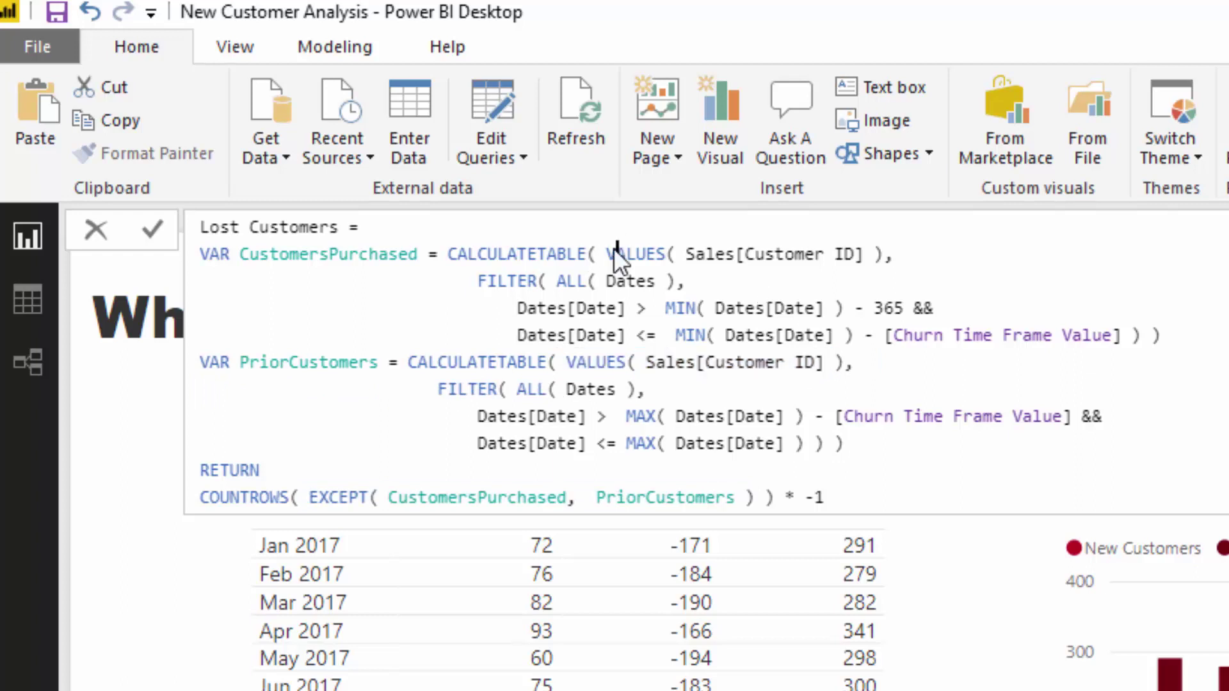
pyautogui.moveTo(478, 281); pyautogui.dragTo(1204, 321)
pyautogui.moveTo(428, 389); pyautogui.dragTo(1021, 434)
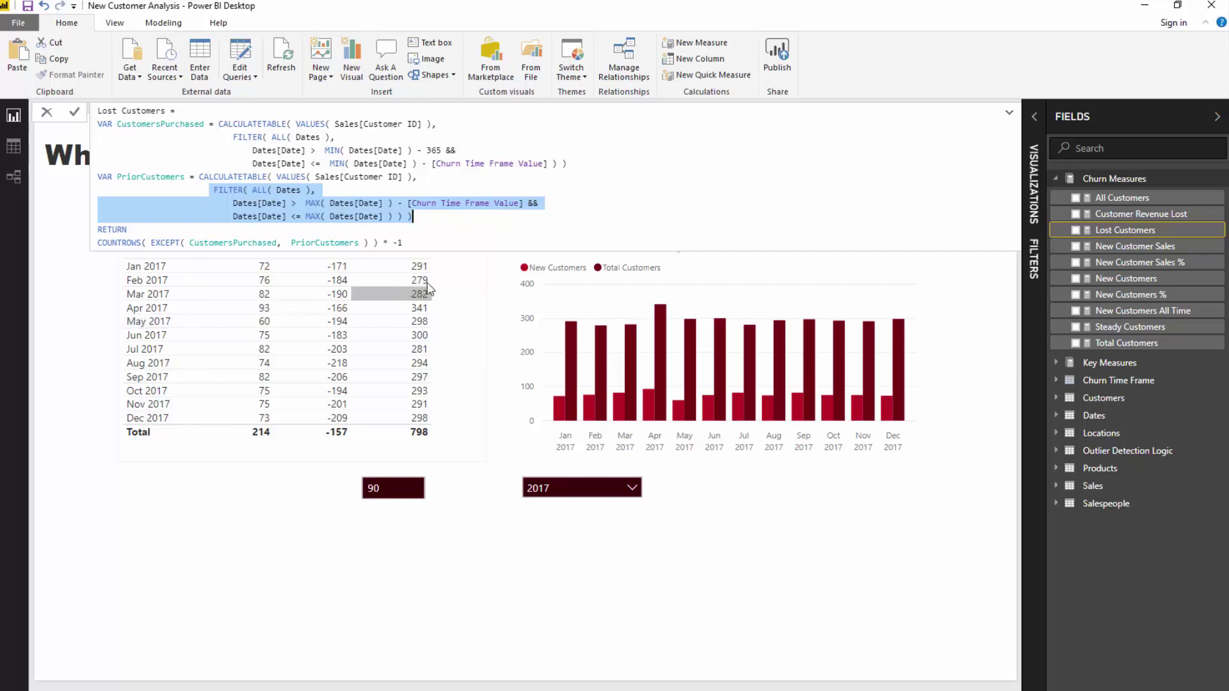
pyautogui.click(458, 242)
pyautogui.moveTo(458, 241); pyautogui.dragTo(96, 238)
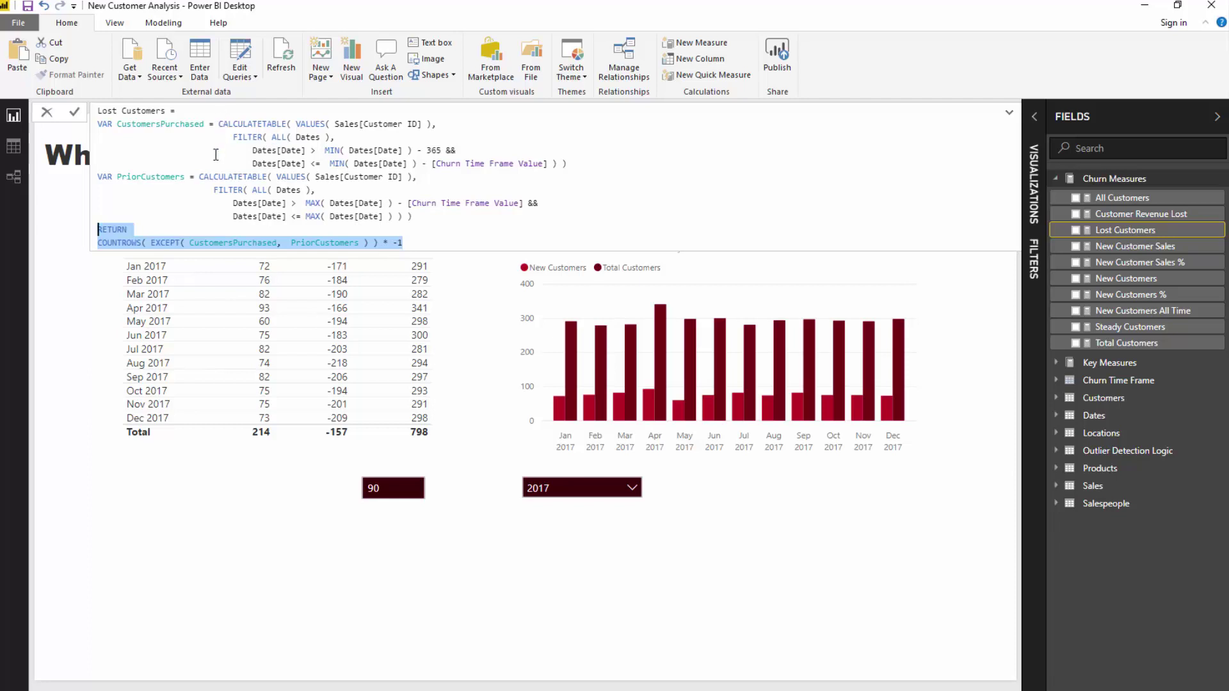
pyautogui.click(297, 123)
pyautogui.moveTo(297, 123); pyautogui.dragTo(429, 121)
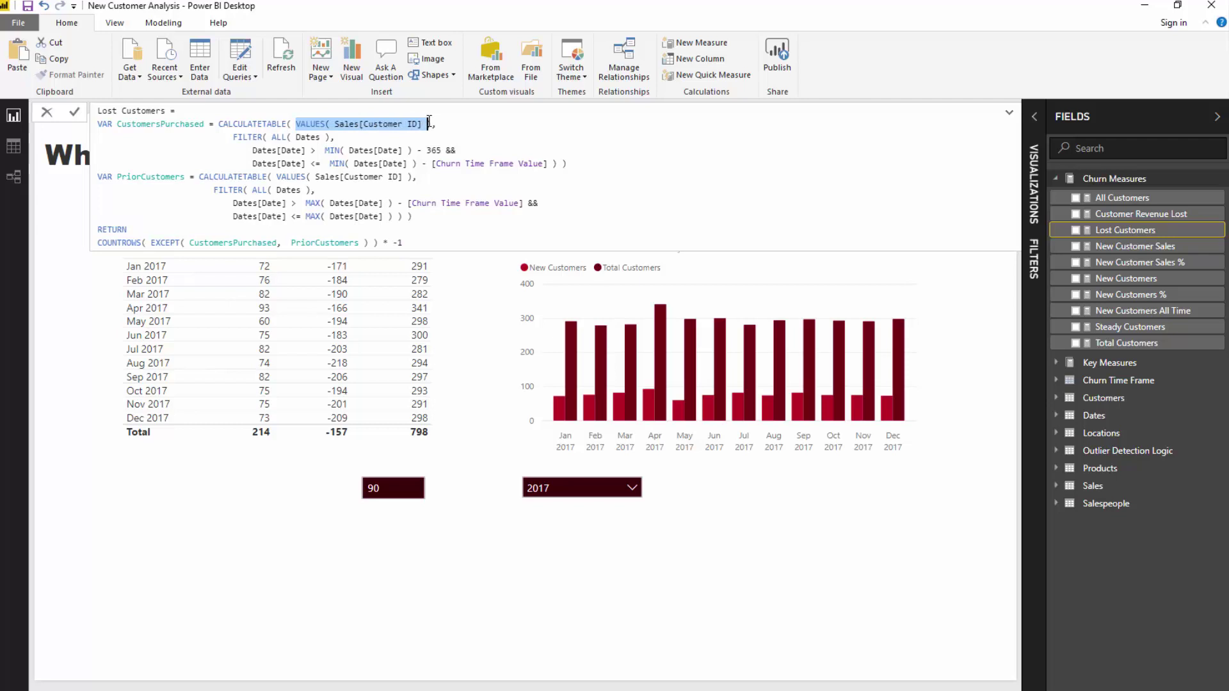